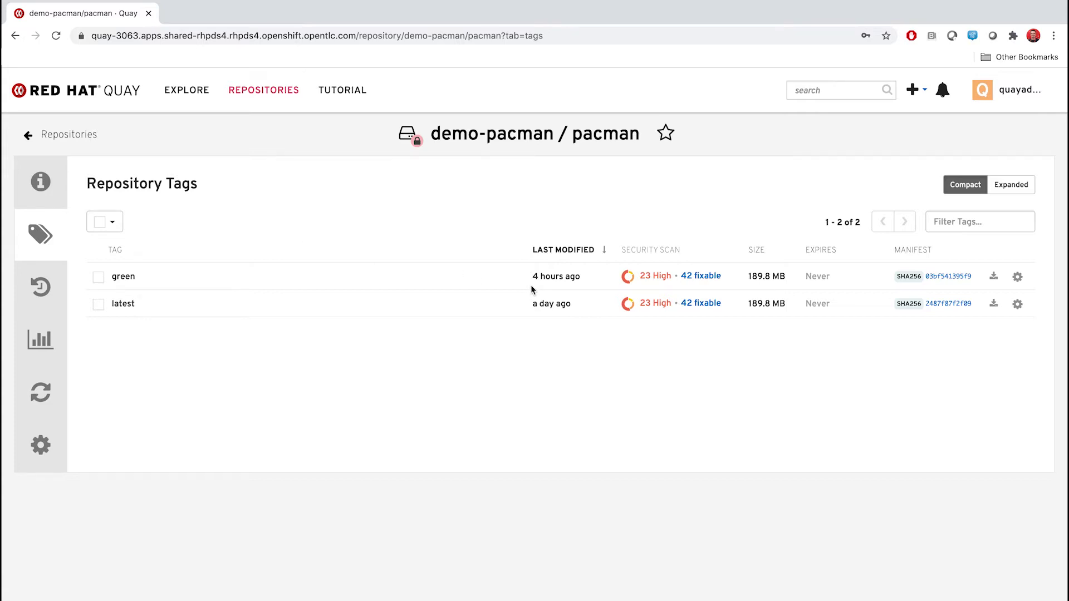
# Examine the green tag's security scan, covering its detected vulnerabilities and recognized packages, and return to the repository's tag list.
pyautogui.click(650, 276)
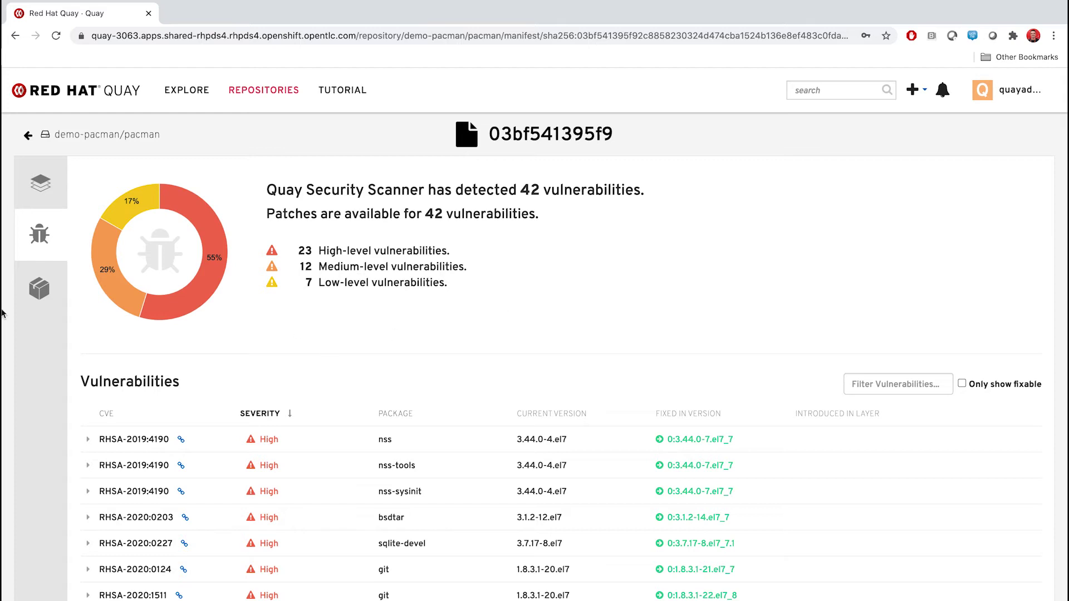
pyautogui.click(42, 291)
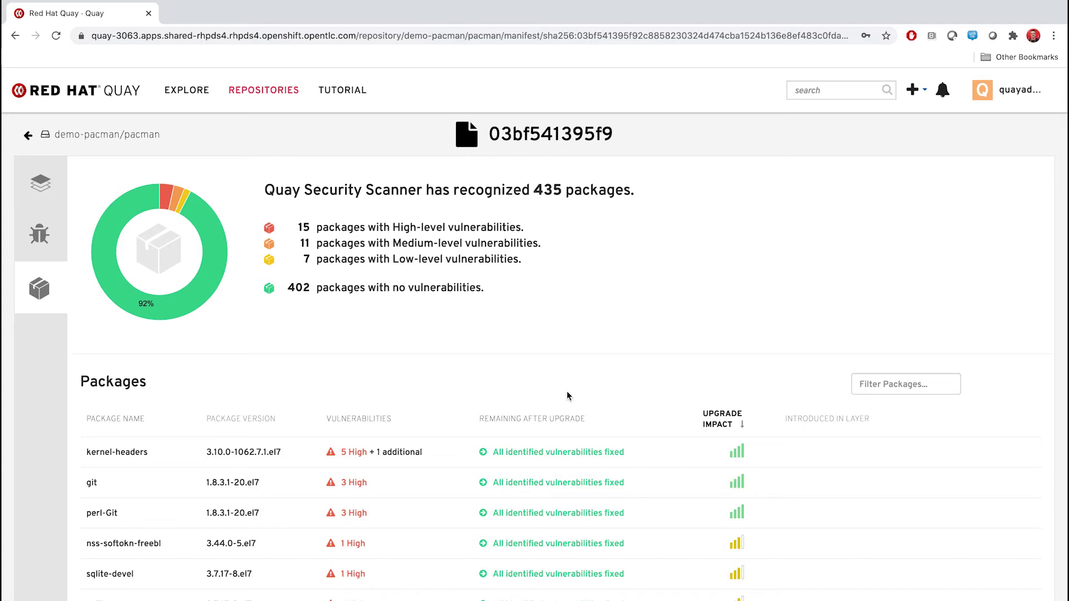
pyautogui.moveTo(563, 418)
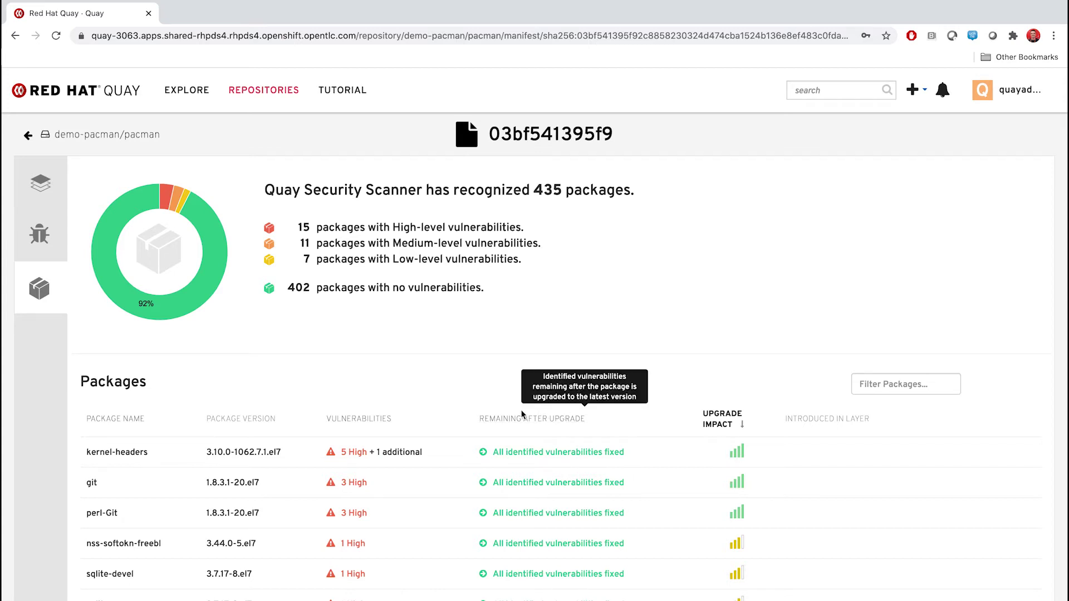
pyautogui.click(29, 136)
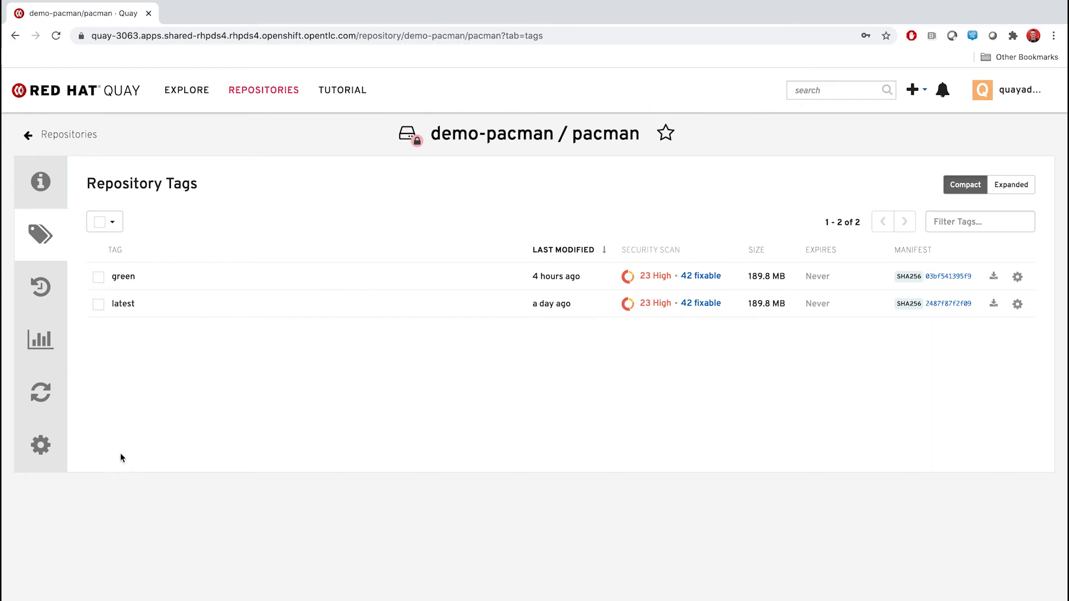
# Draft a repository notification for Package Vulnerability Found with minimum severity Low, using the Webhook POST method, and view the alternative notification methods.
pyautogui.click(41, 445)
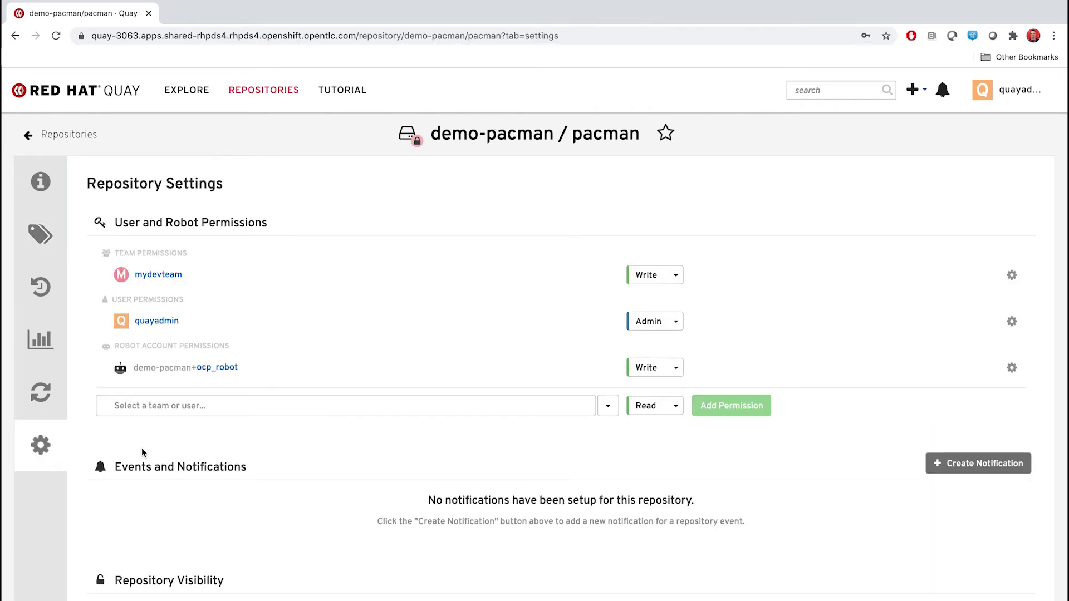
pyautogui.click(963, 465)
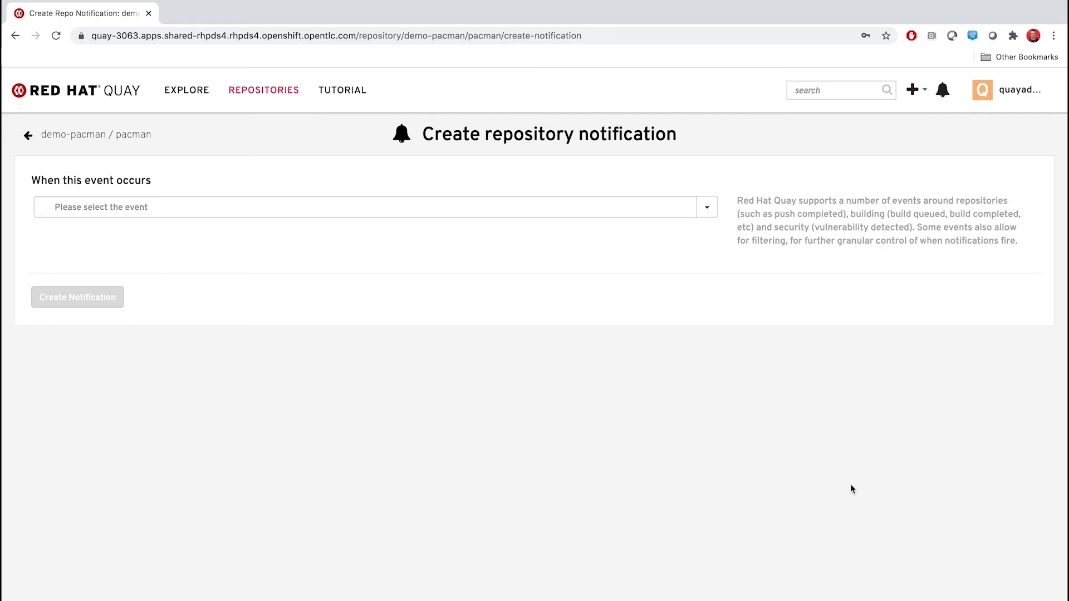
pyautogui.click(708, 207)
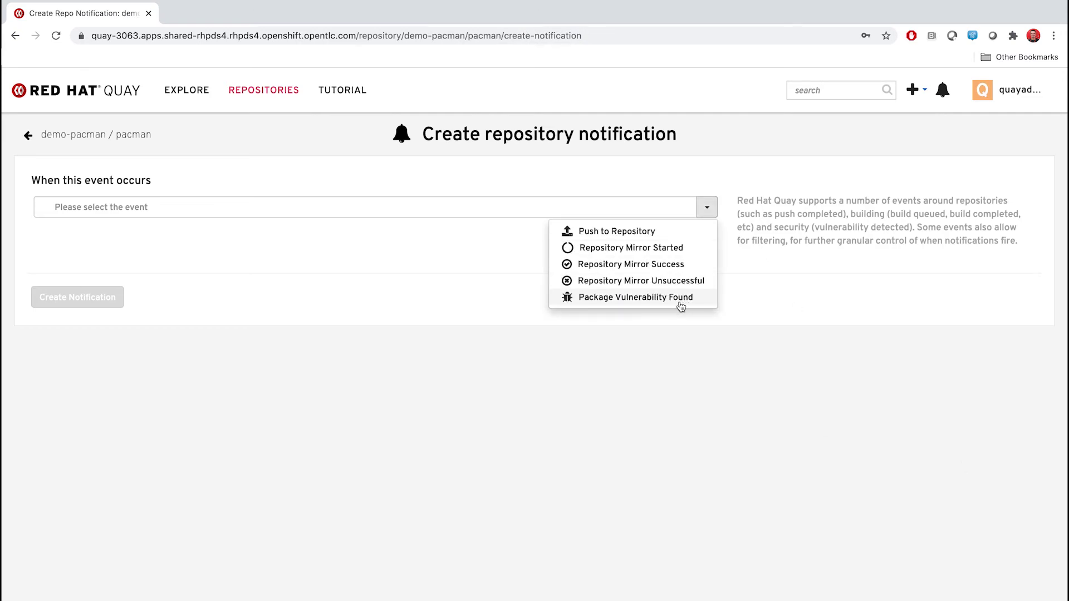
pyautogui.click(681, 304)
pyautogui.click(714, 241)
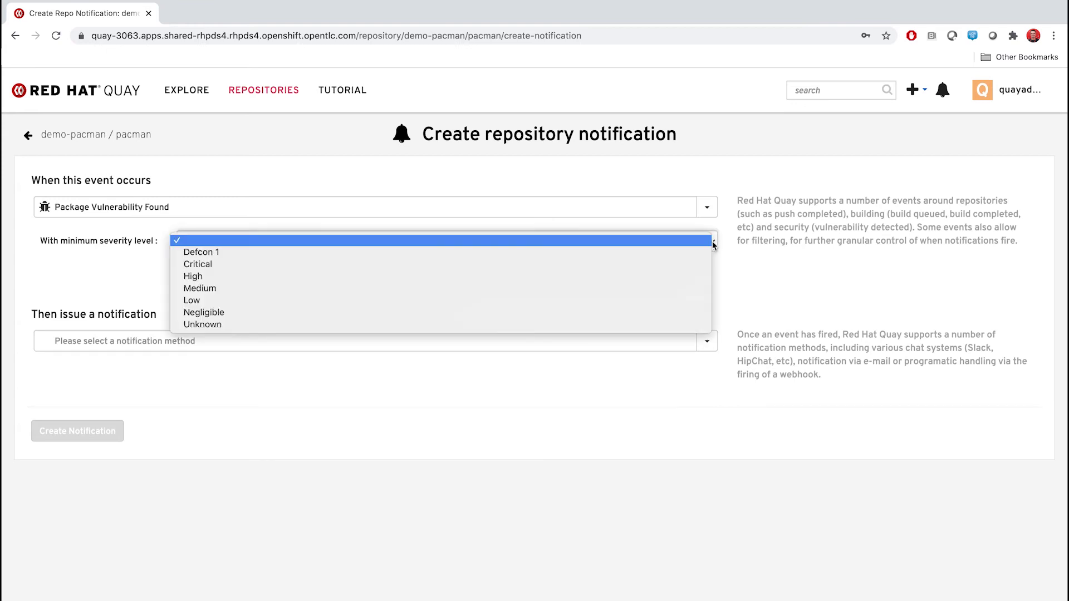
pyautogui.click(417, 300)
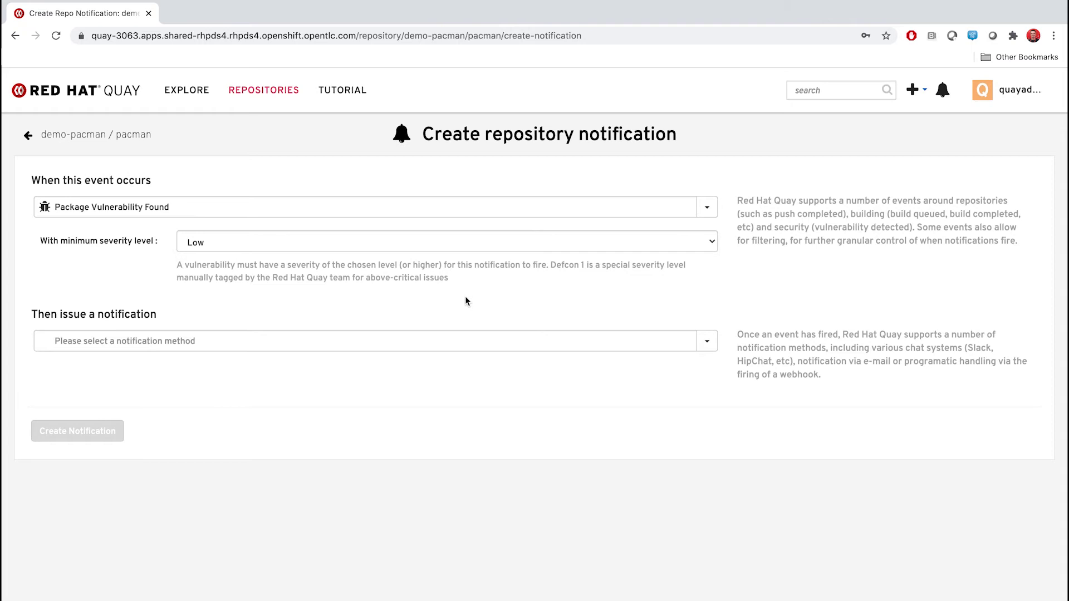
pyautogui.click(703, 346)
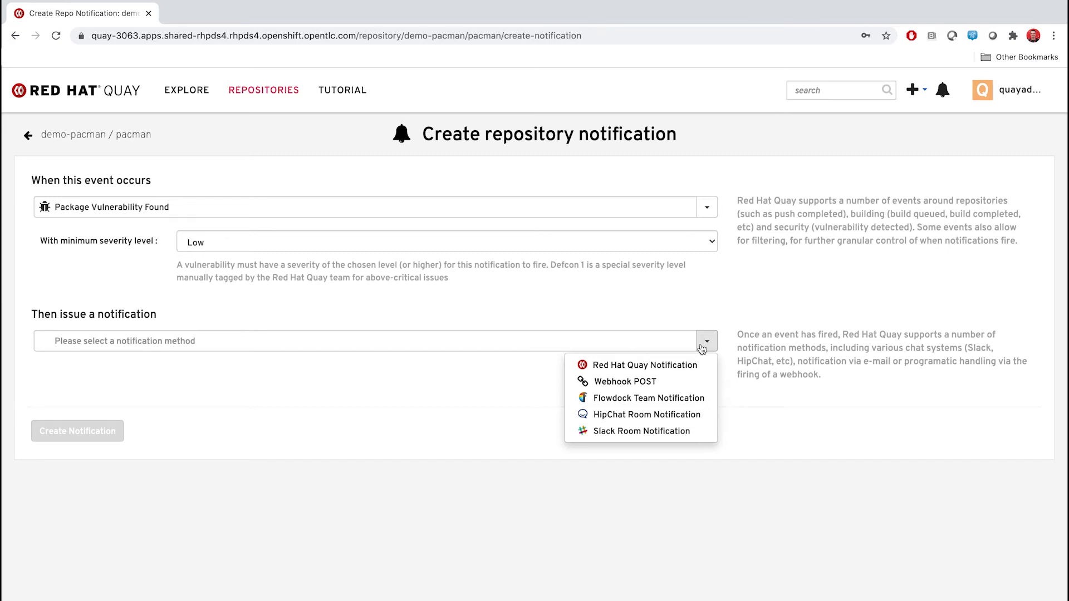
pyautogui.click(641, 382)
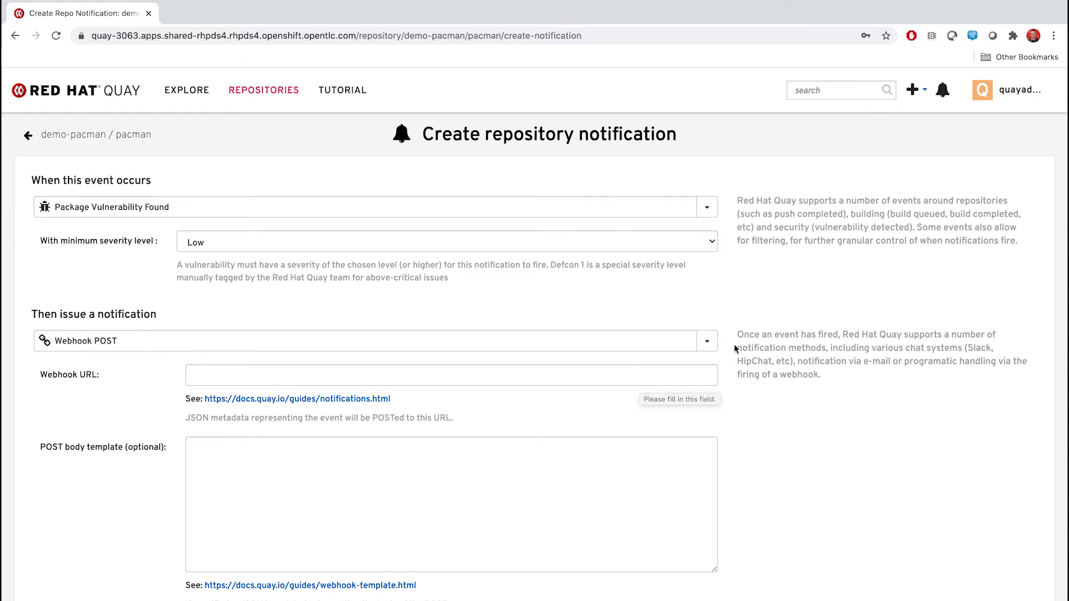
pyautogui.click(711, 349)
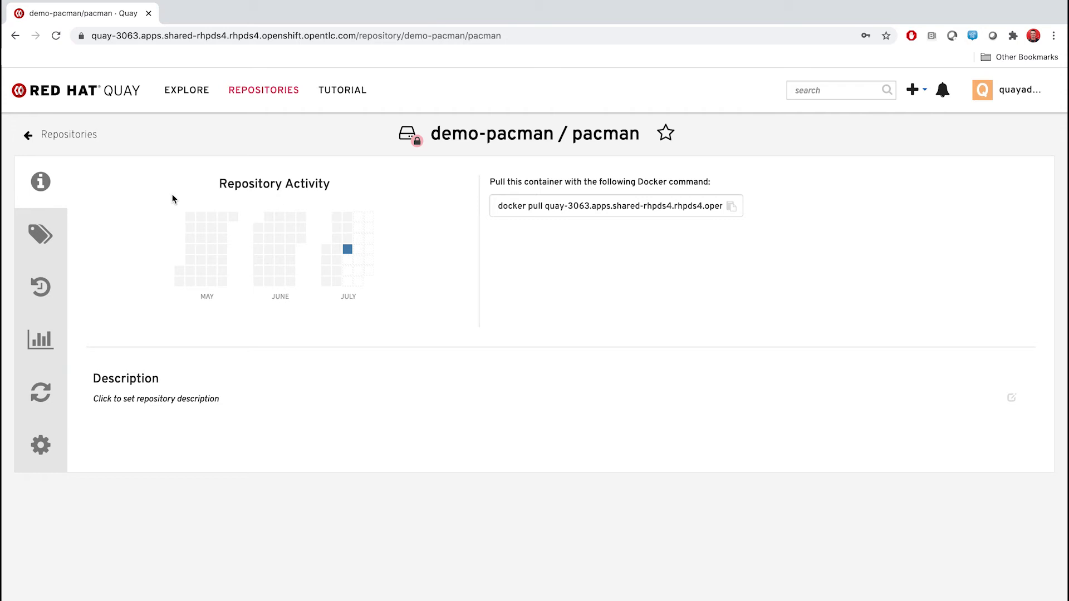
# Return to the repositories overview and open the pacman repository through the demo-pacman organization.
pyautogui.click(29, 139)
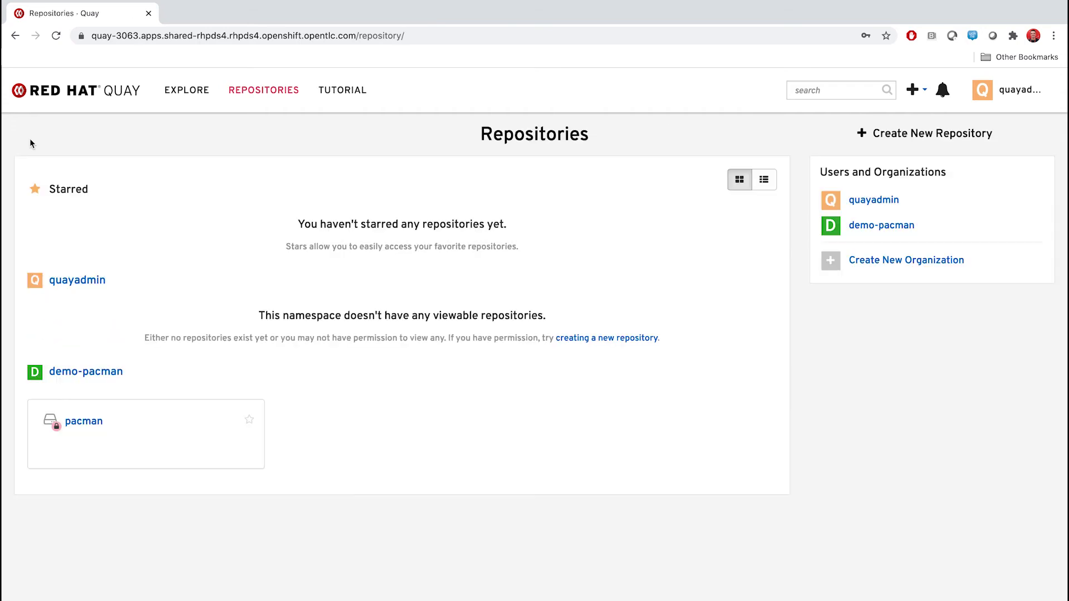
pyautogui.click(93, 374)
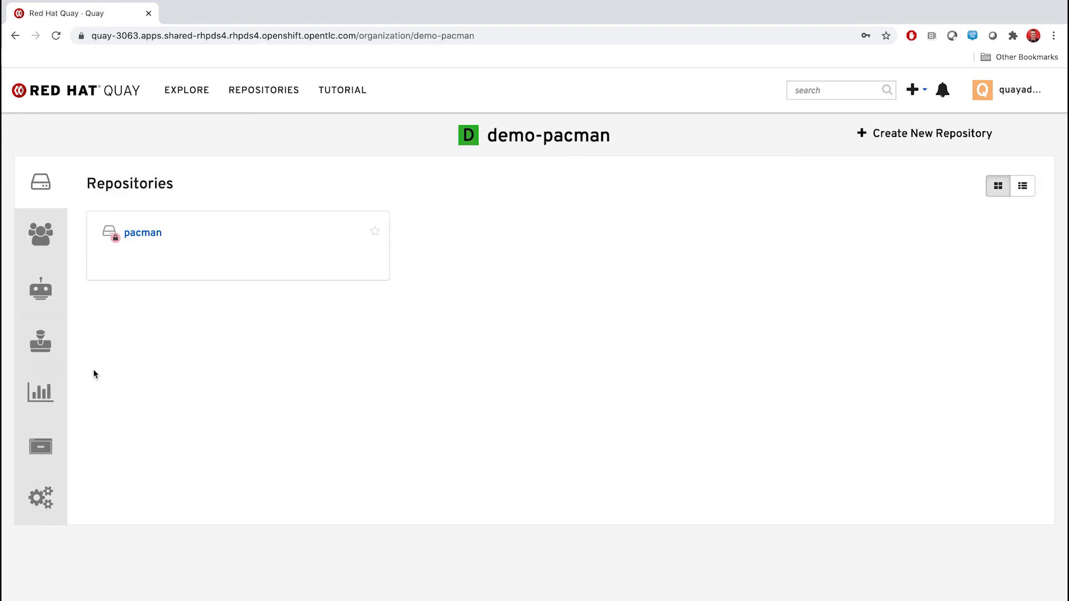
pyautogui.click(144, 234)
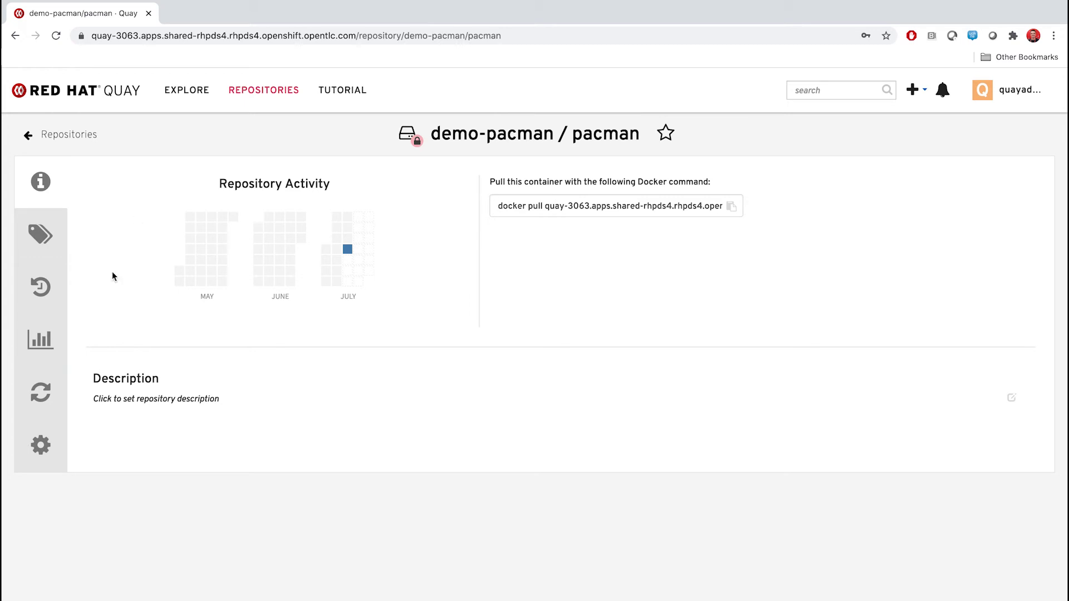
# Review the permission levels available to mydevteam and the credentials of the ocp_robot account in the repository settings.
pyautogui.click(39, 445)
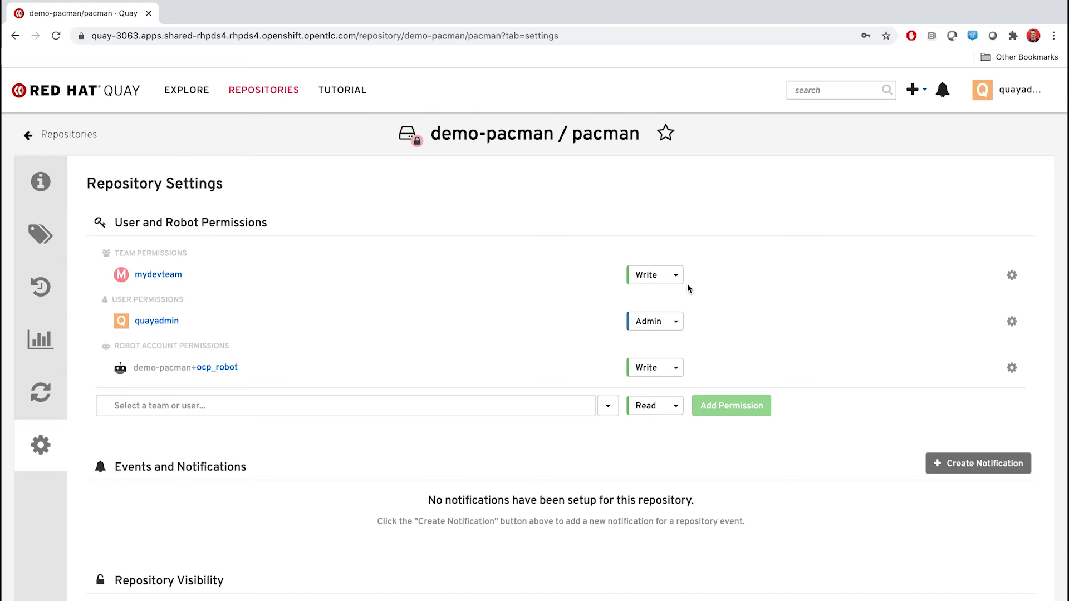
pyautogui.click(652, 283)
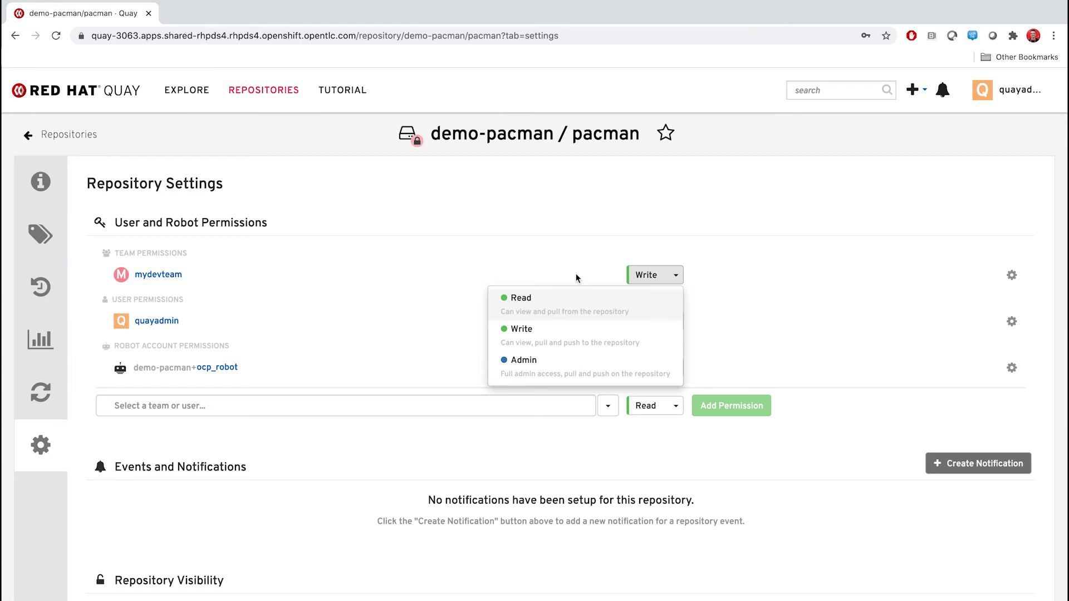
pyautogui.click(527, 206)
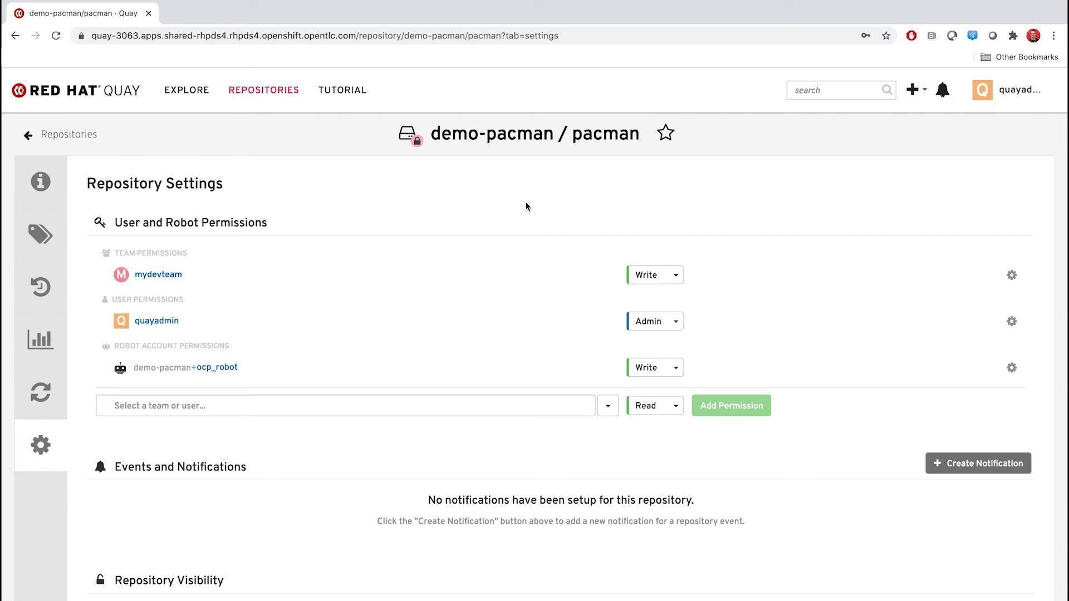
pyautogui.click(188, 370)
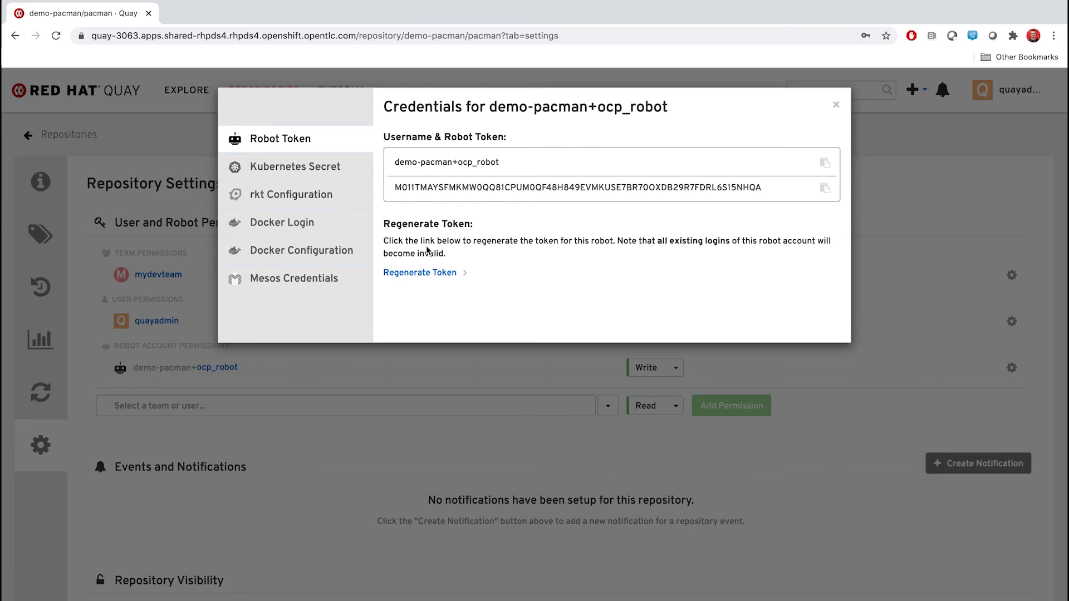
pyautogui.press('Escape')
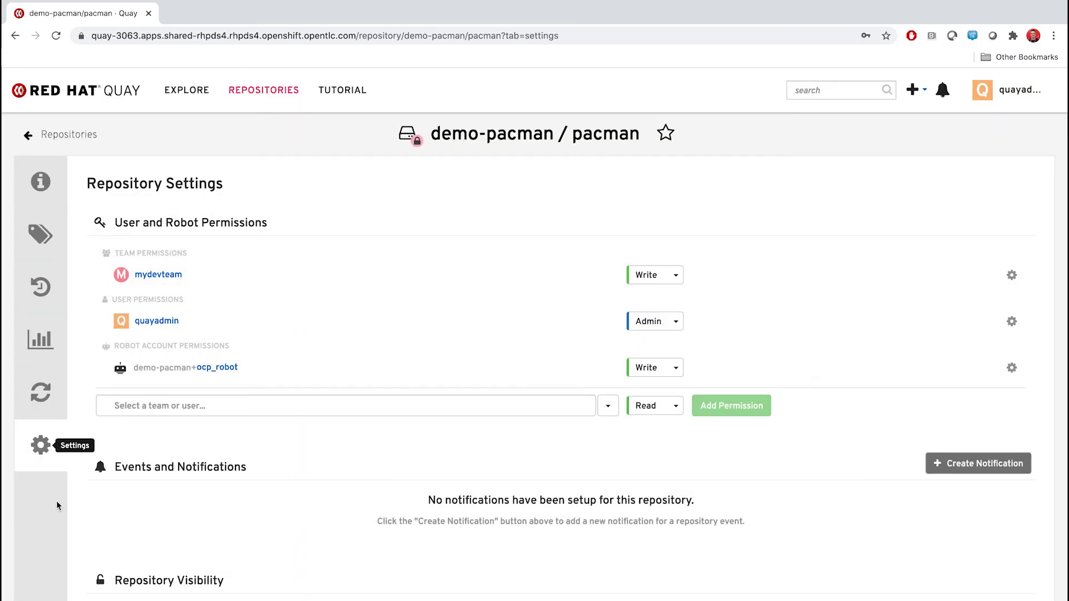
# Check the pacman repository's current tags and the change history of those tags.
pyautogui.click(41, 234)
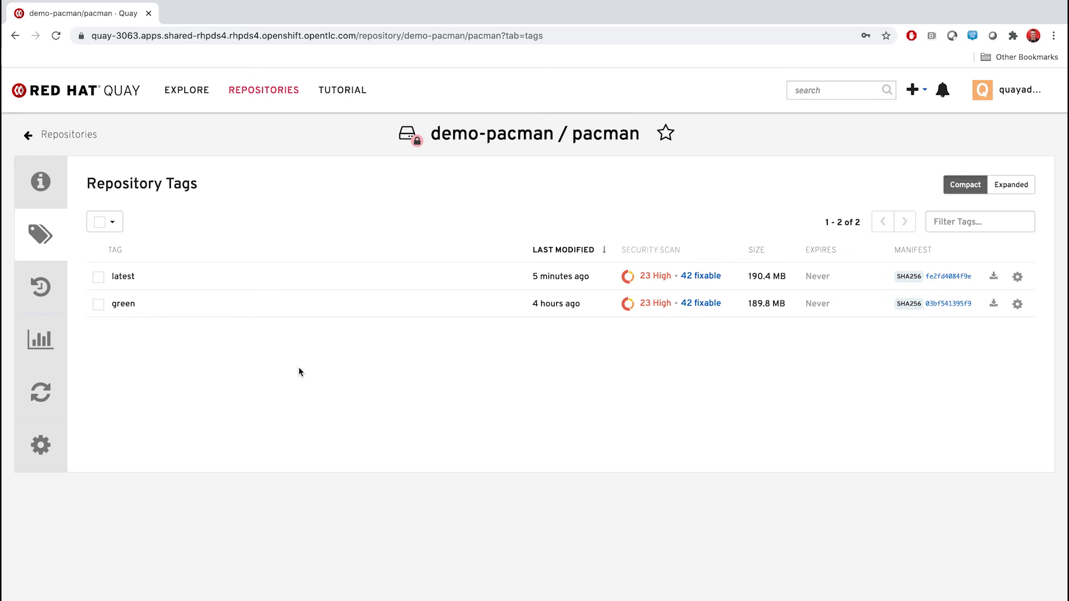
pyautogui.click(40, 287)
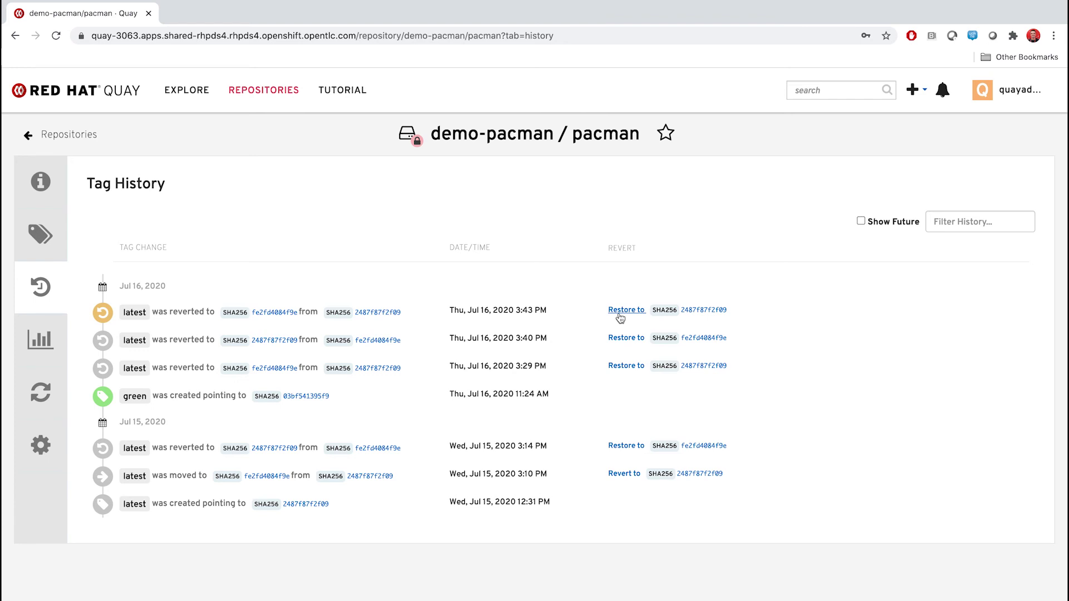
# Switch to the incognito browser window showing Pac-Man on localhost and play a game with the currently running container.
pyautogui.hotkey('ctrl', 'Right')
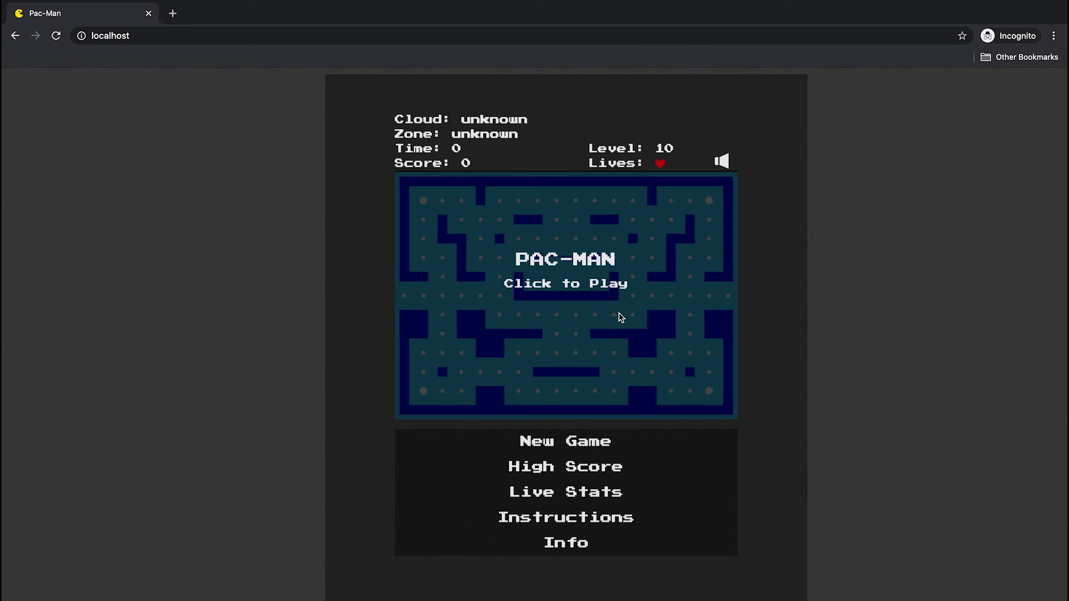
pyautogui.click(622, 317)
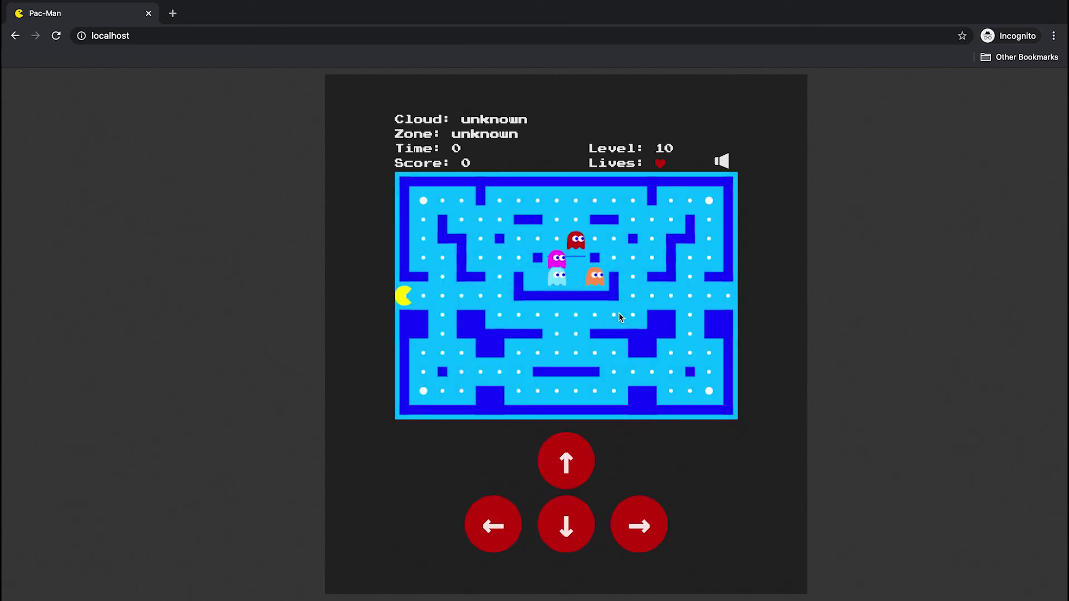
pyautogui.click(637, 528)
pyautogui.click(573, 543)
pyautogui.click(573, 532)
pyautogui.click(658, 536)
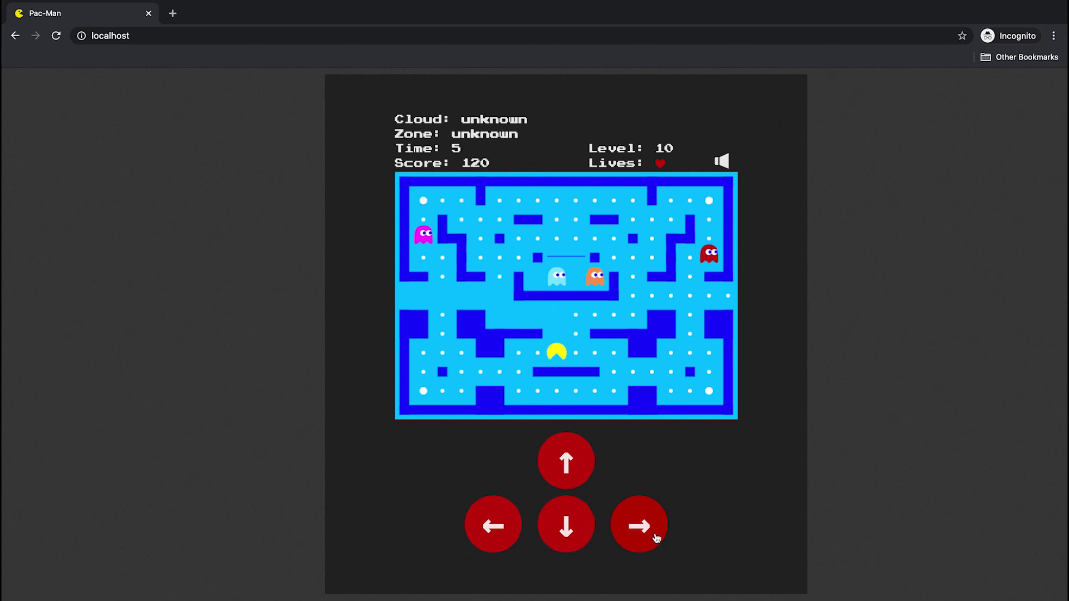
pyautogui.click(565, 526)
pyautogui.click(508, 532)
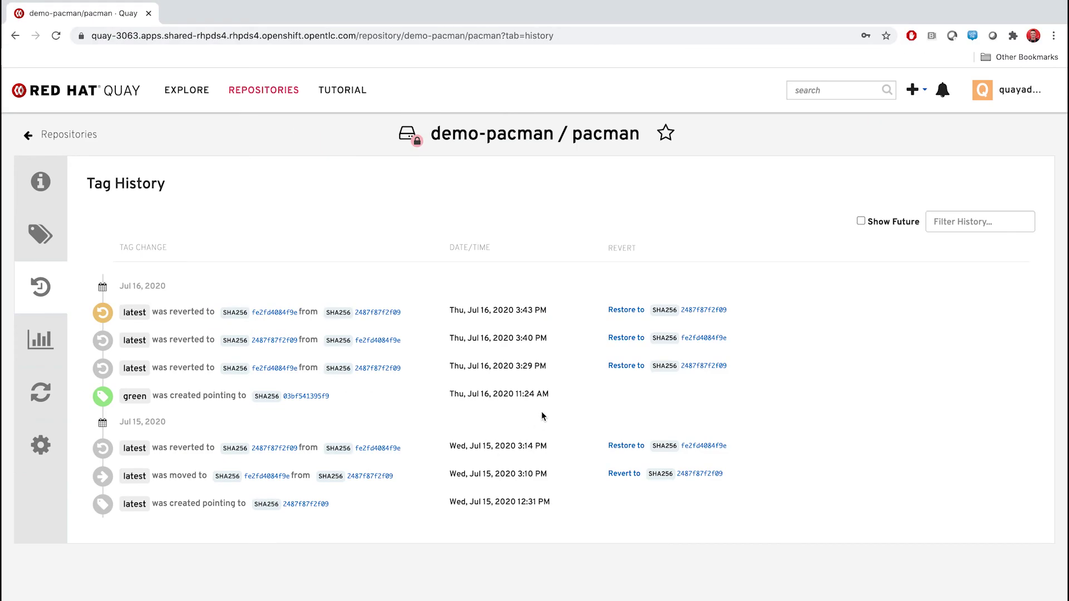
# Restore the latest tag to image SHA256 2487f87f2f09 from the most recent entry of the tag history.
pyautogui.click(624, 314)
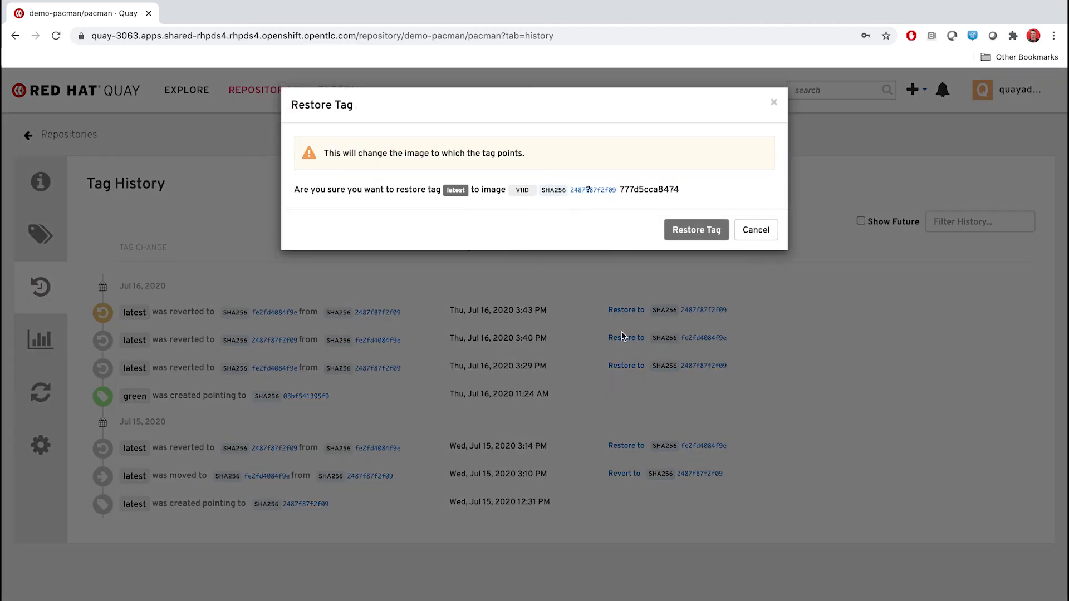
pyautogui.click(696, 234)
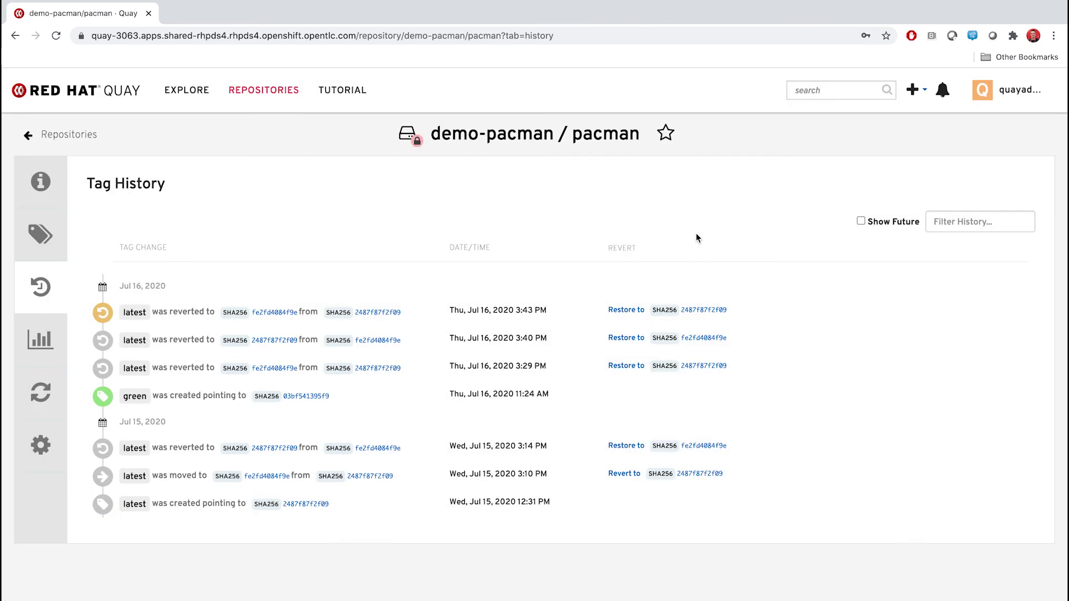
# Switch to the terminal, stop the running Pac-Man container and run docker pull for demo-pacman/pacman:latest from the Quay registry.
pyautogui.hotkey('ctrl', 'Right')
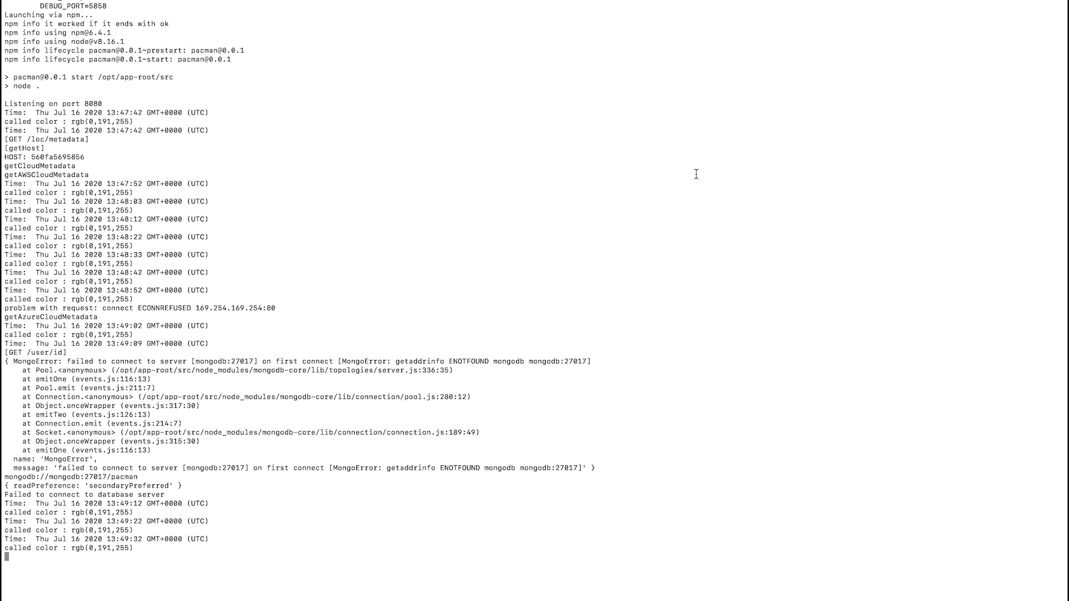
pyautogui.hotkey('ctrl', 'c')
pyautogui.press('Return')
pyautogui.press('Return')
pyautogui.press('Up')
pyautogui.press('Up')
pyautogui.press('Down')
pyautogui.press('Up')
pyautogui.press('Up')
pyautogui.press('Return')
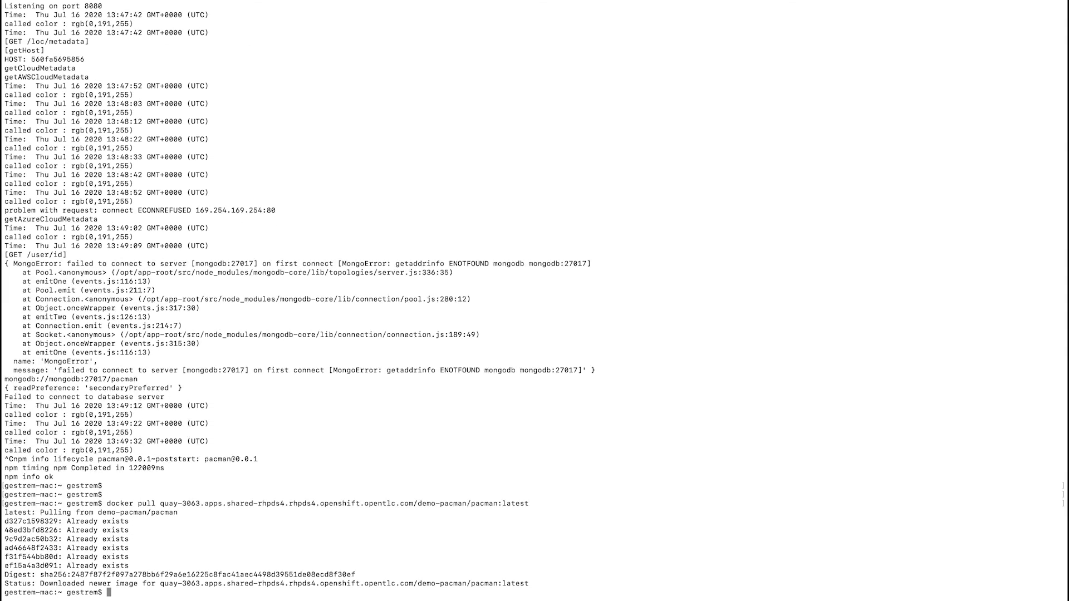
# Run the demo-pacman/pacman:latest container with docker run, mapping port 80 to 8080.
pyautogui.press('Up')
pyautogui.press('Up')
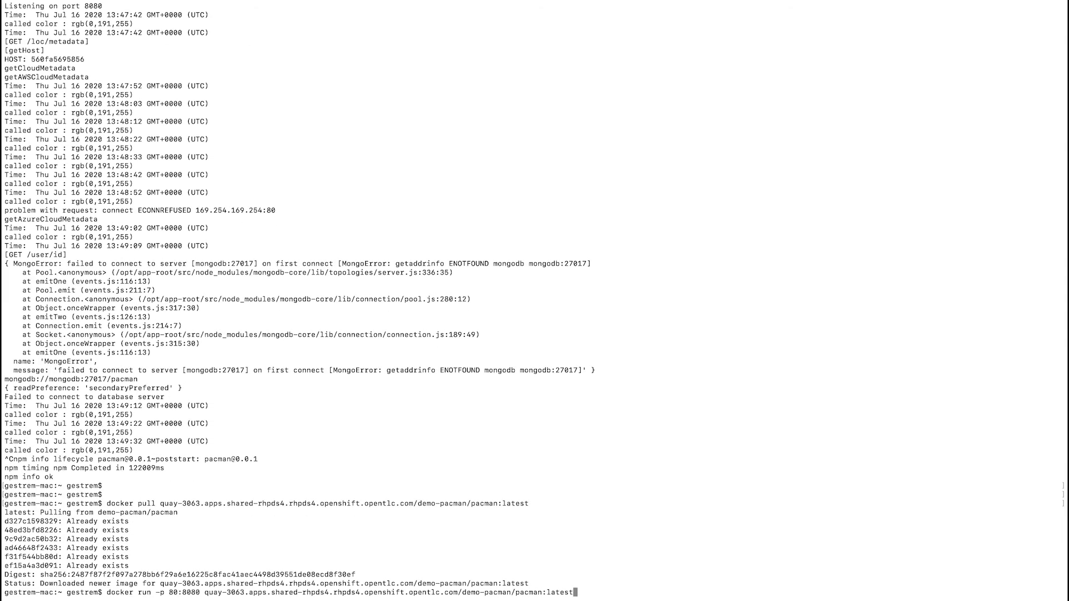
pyautogui.press('Return')
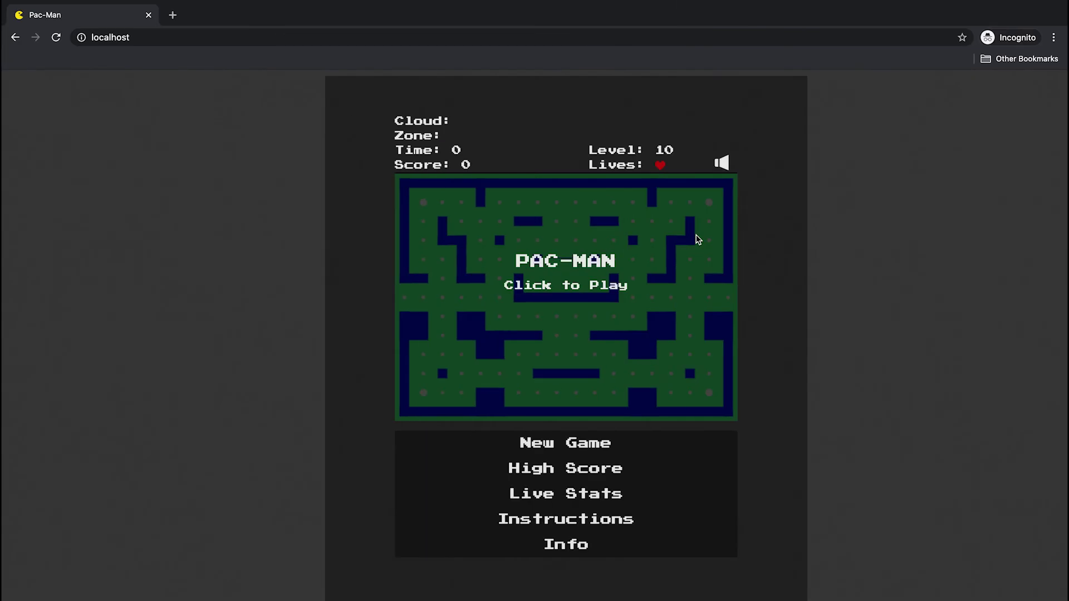
# Start a Pac-Man game on localhost to check the version served by the restored image.
pyautogui.click(531, 299)
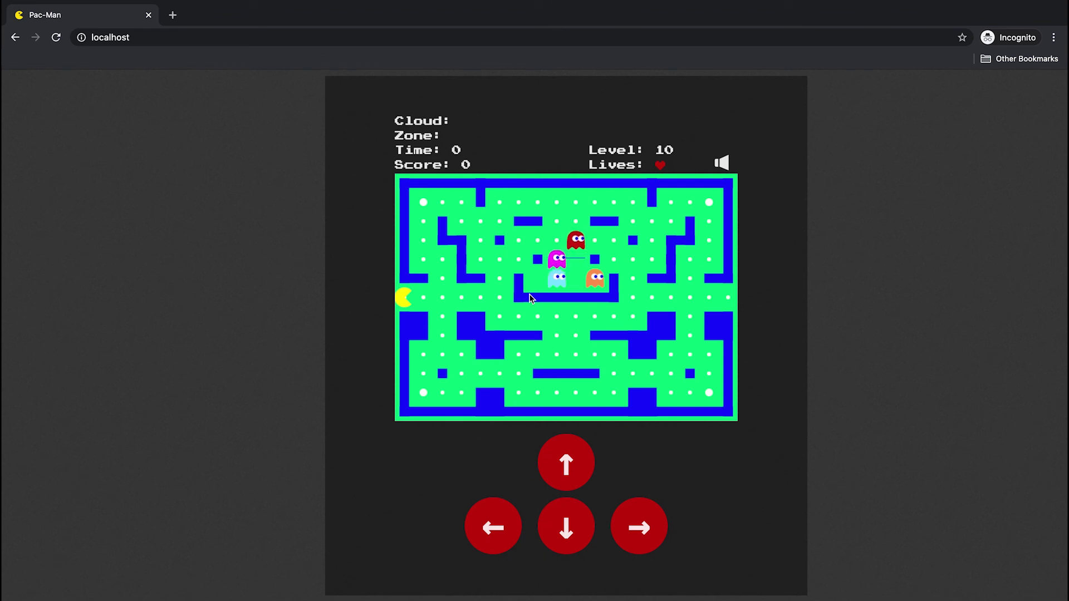
pyautogui.press('Right')
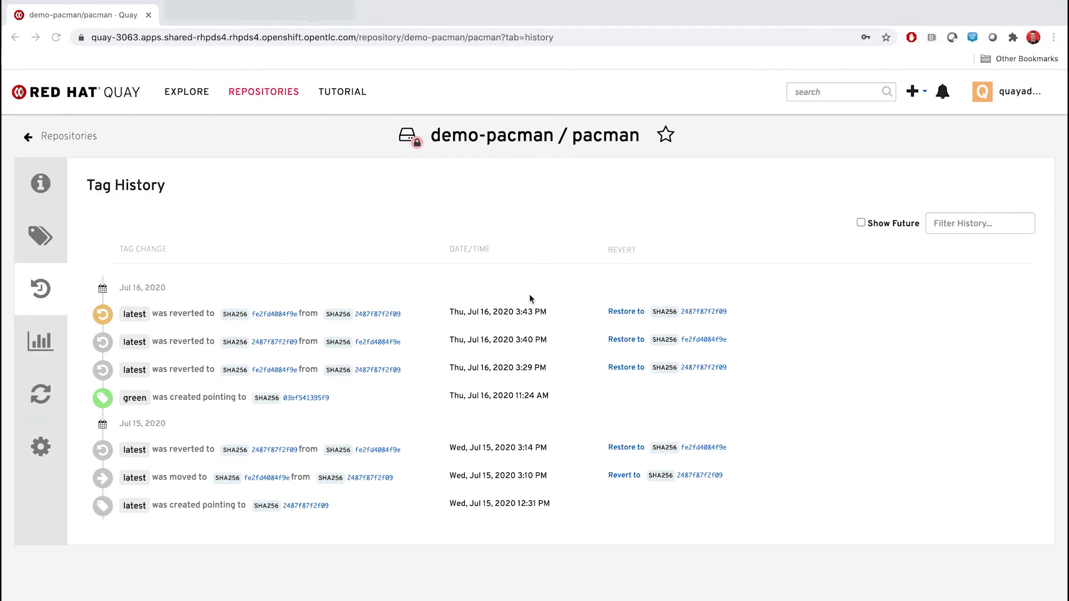